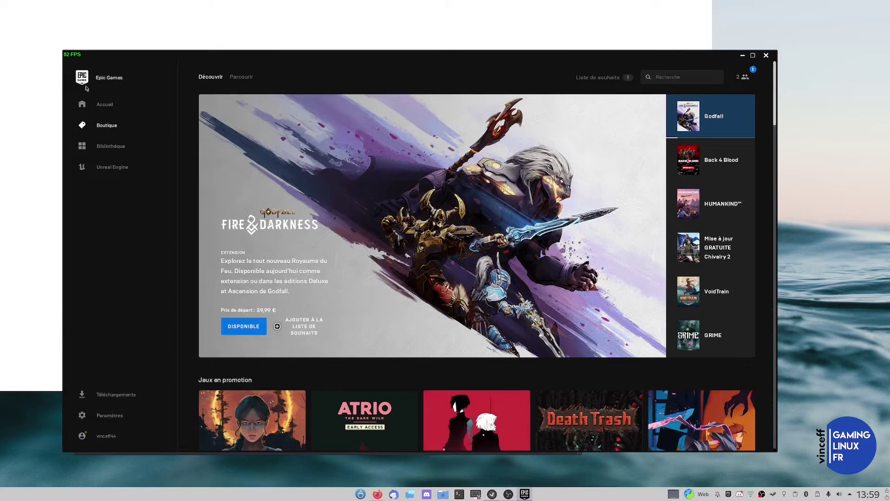
Step: Reposition the Epic Games window and view the games in its Bibliothèque
mouse_move(336, 55)
left_mouse_down()
mouse_move(282, 1)
mouse_move(348, 69)
mouse_move(333, 62)
left_mouse_up()
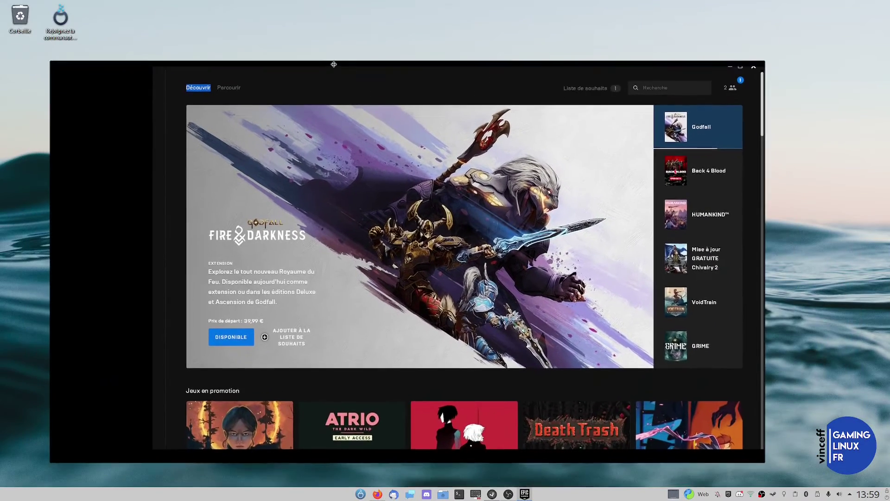
left_click(99, 156)
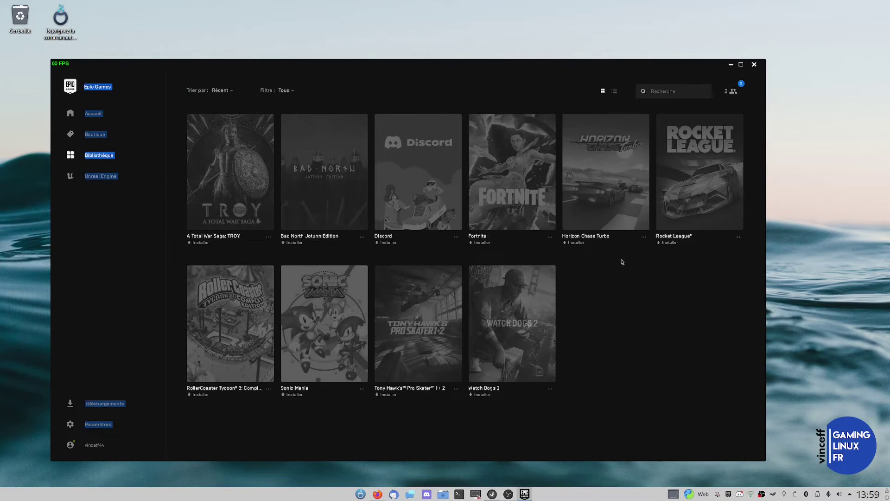
left_click(107, 404)
left_click(110, 158)
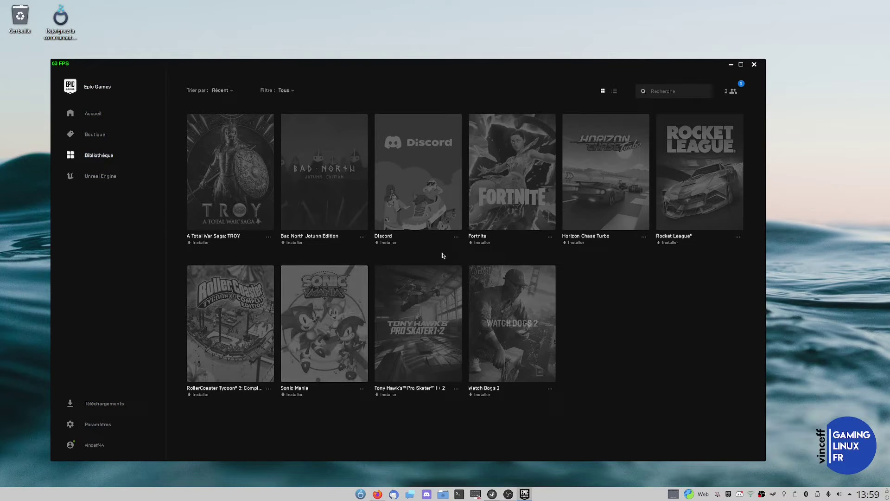
Step: Close the Epic Games window and quit the launcher's background process
left_click(755, 65)
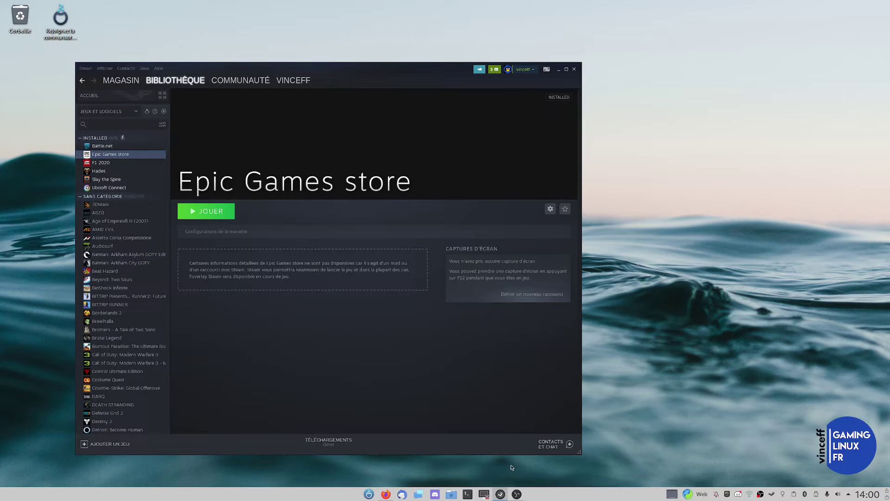
right_click(727, 497)
left_click(740, 482)
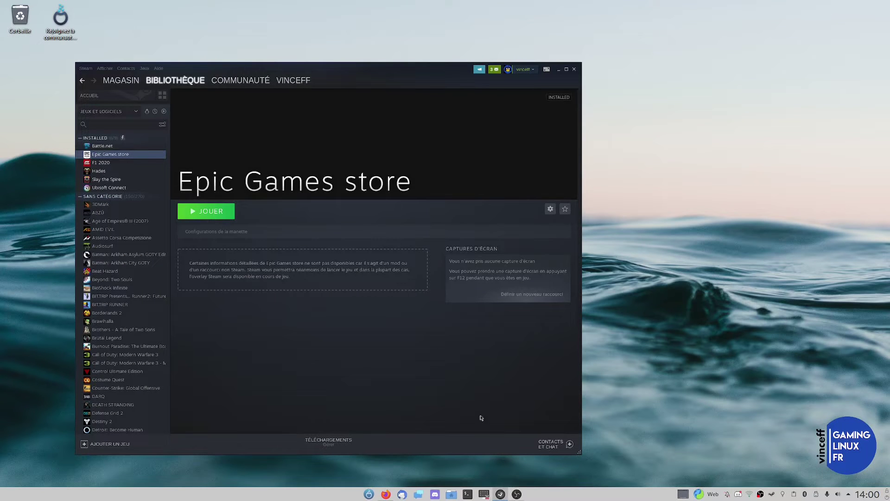
Step: View the Battle.net and Ubisoft Connect library pages, and check the compatibility tool assigned to Epic Games store
left_click(125, 146)
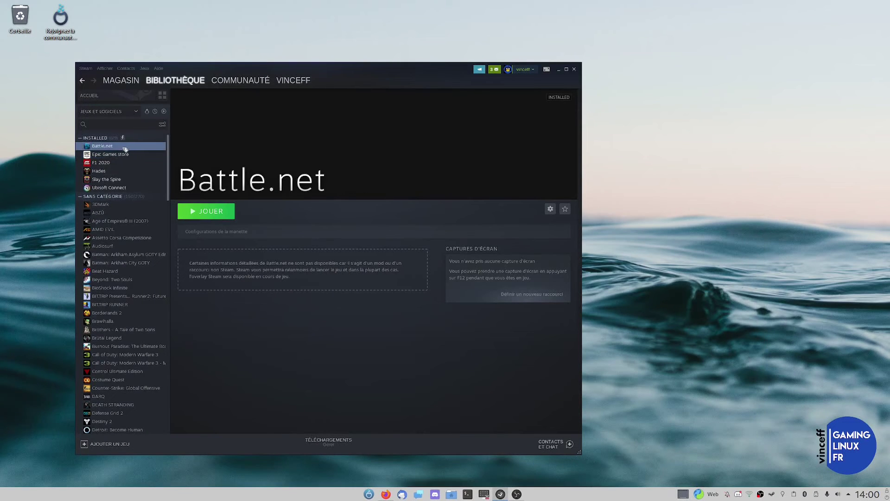
left_click(122, 188)
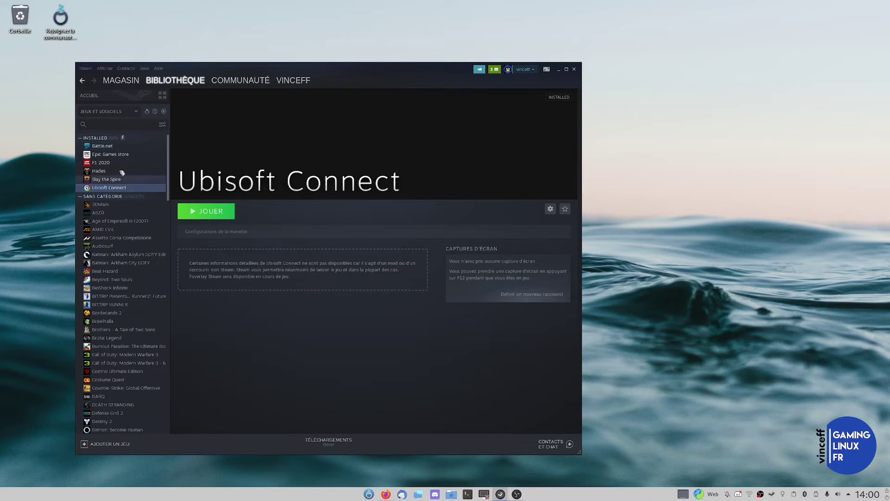
left_click(125, 154)
right_click(123, 155)
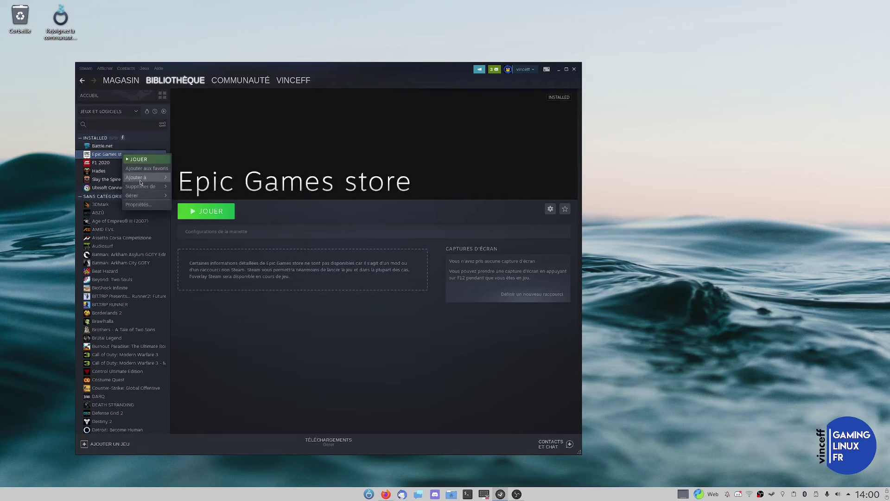
left_click(138, 205)
left_click(329, 179)
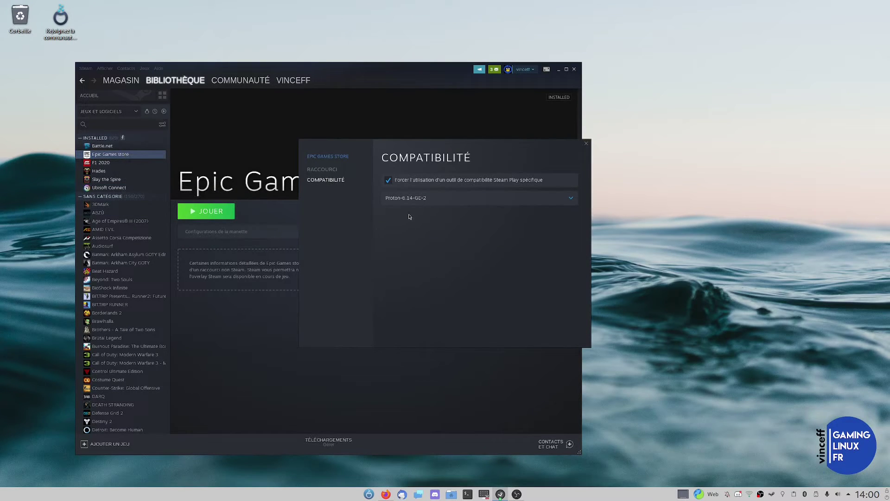
left_click(587, 144)
Step: Check which Steam Play compatibility tool is assigned to the Battle.net shortcut
left_click(123, 145)
right_click(126, 147)
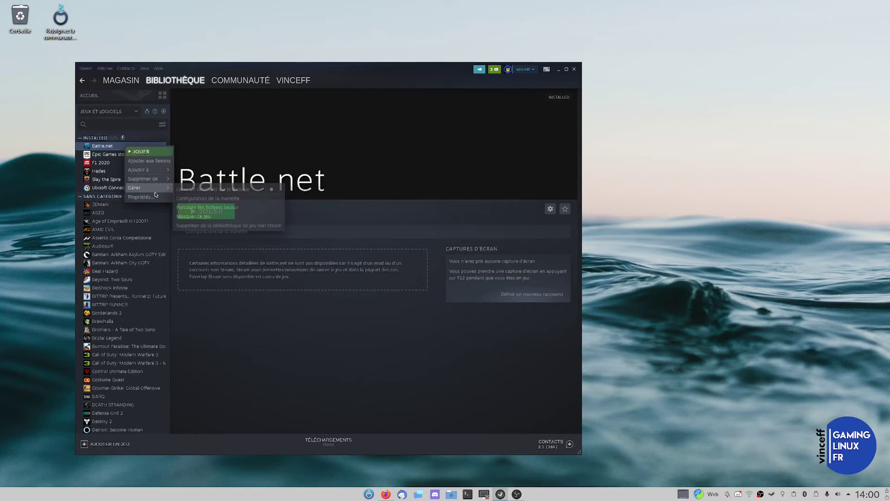
left_click(155, 195)
left_click(325, 180)
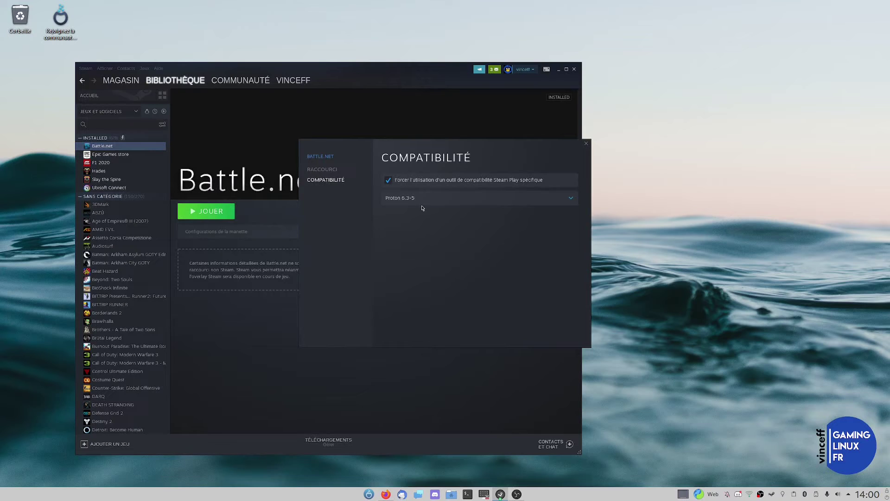
left_click(586, 143)
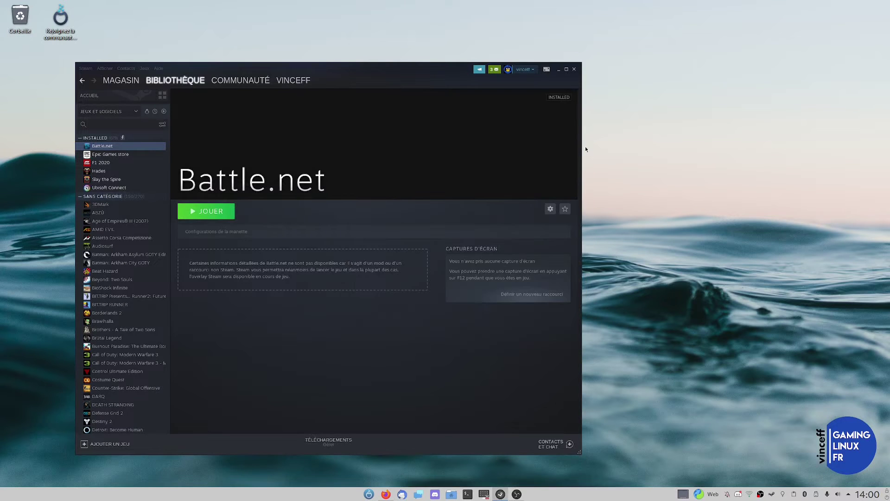
Step: Check which Steam Play compatibility tool is assigned to the Ubisoft Connect shortcut
left_click(125, 188)
right_click(125, 189)
left_click(151, 237)
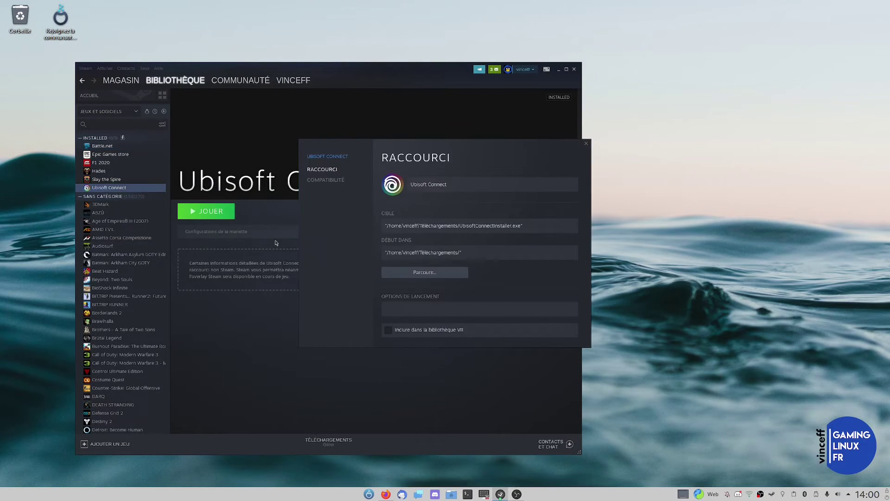
left_click(345, 180)
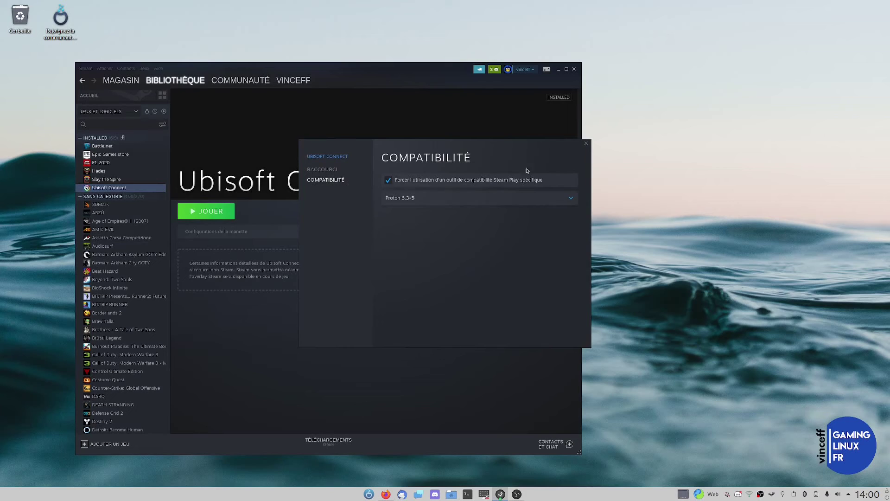
left_click(586, 144)
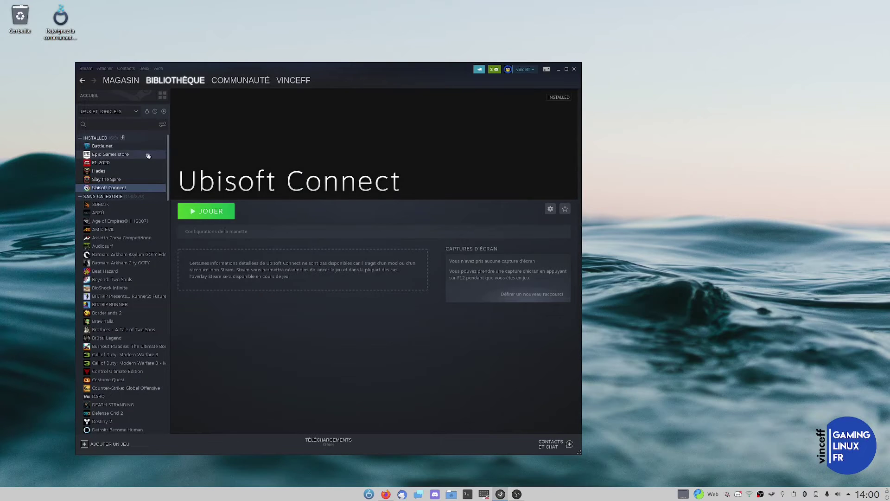
Step: Add Battle.net-Setup.exe from the Téléchargements folder to the library as a non-Steam game, showing all file types
left_click(145, 69)
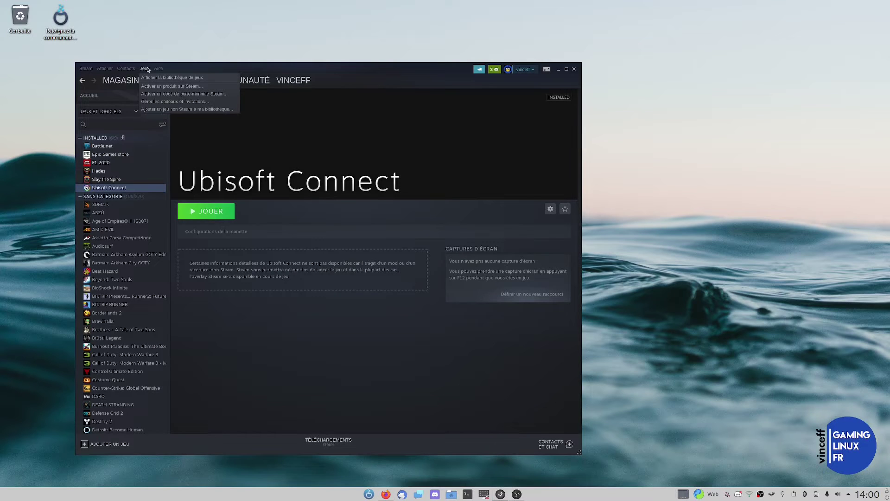
left_click(158, 110)
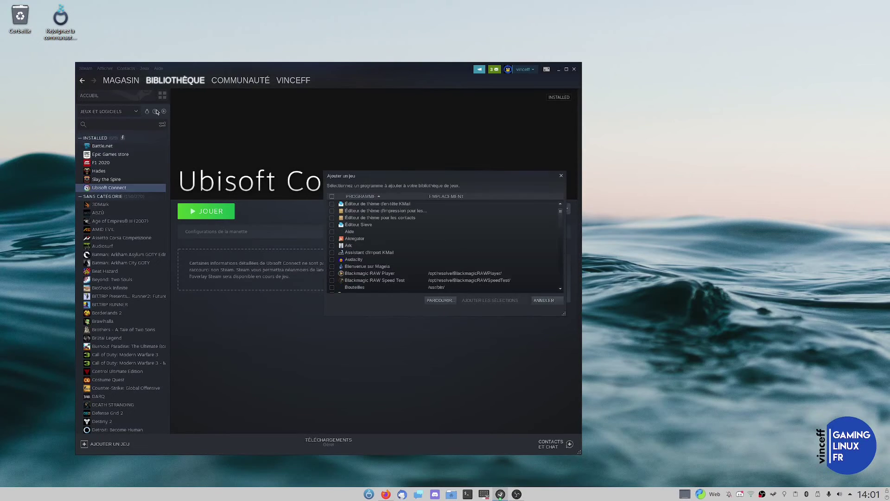
left_click(432, 300)
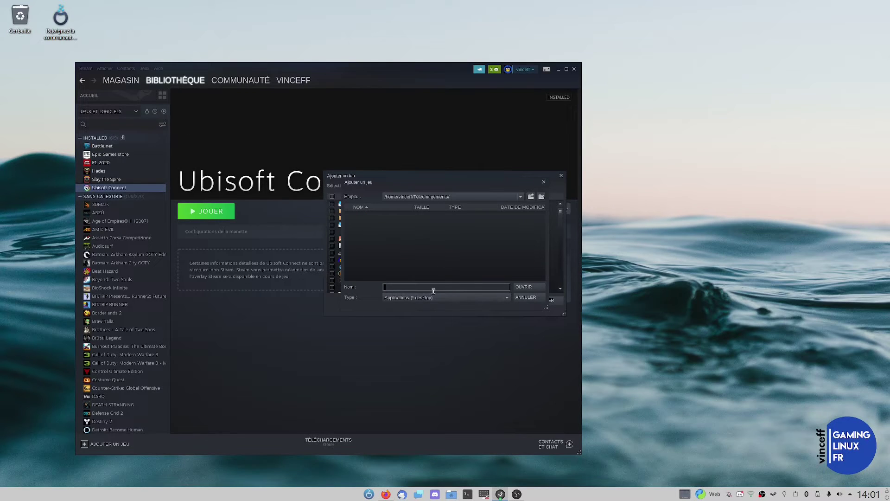
left_click(429, 299)
left_click(424, 307)
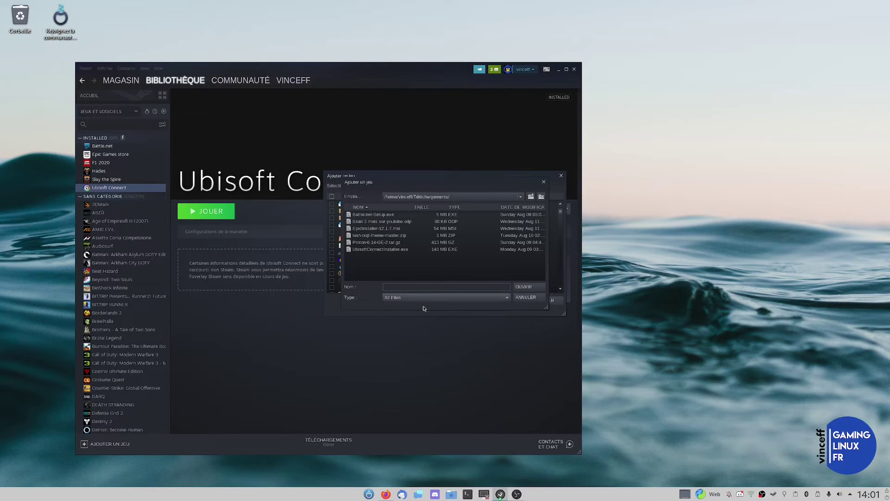
double_click(390, 217)
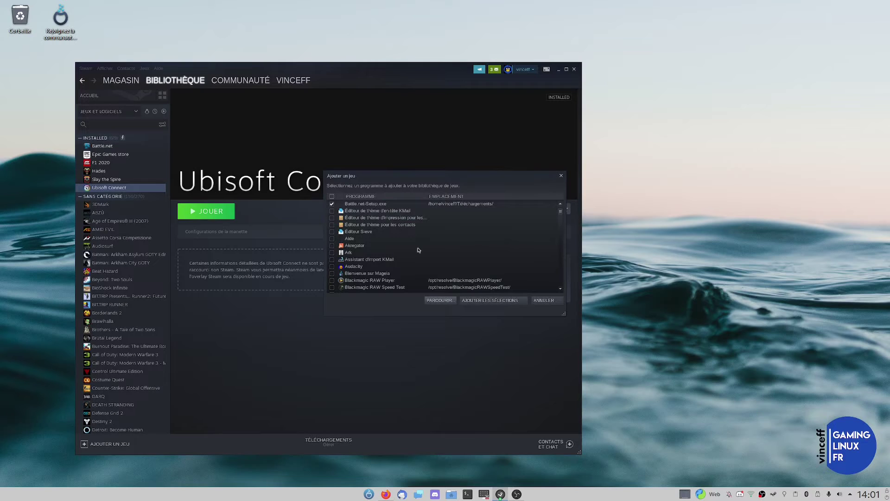
left_click(492, 302)
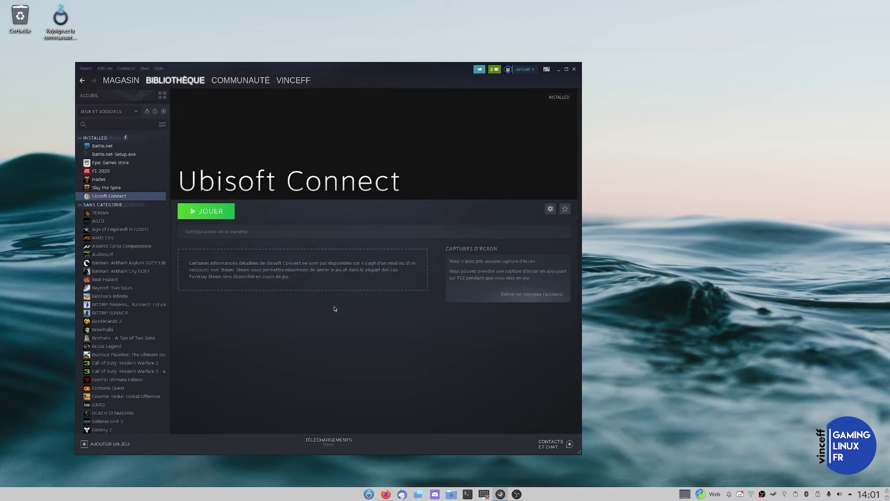
Step: Force a Steam Play compatibility tool for Battle.net-Setup.exe and choose Proton 6.3-5
left_click(130, 155)
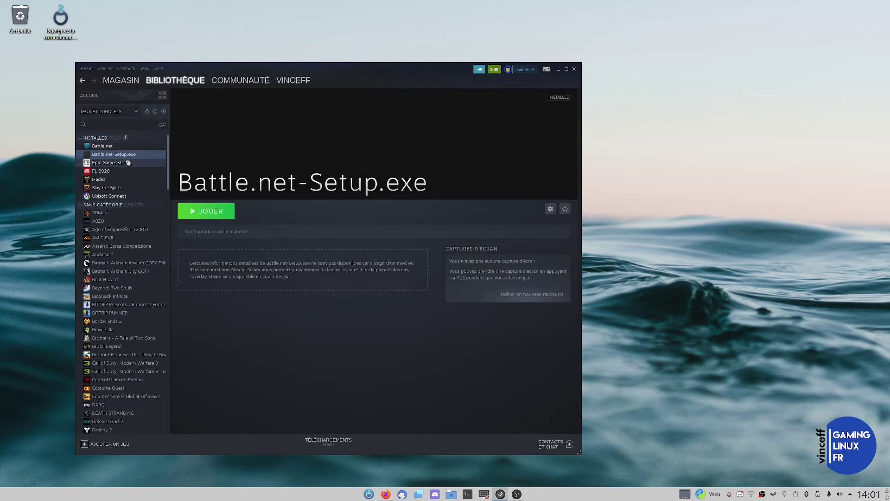
left_click(131, 157)
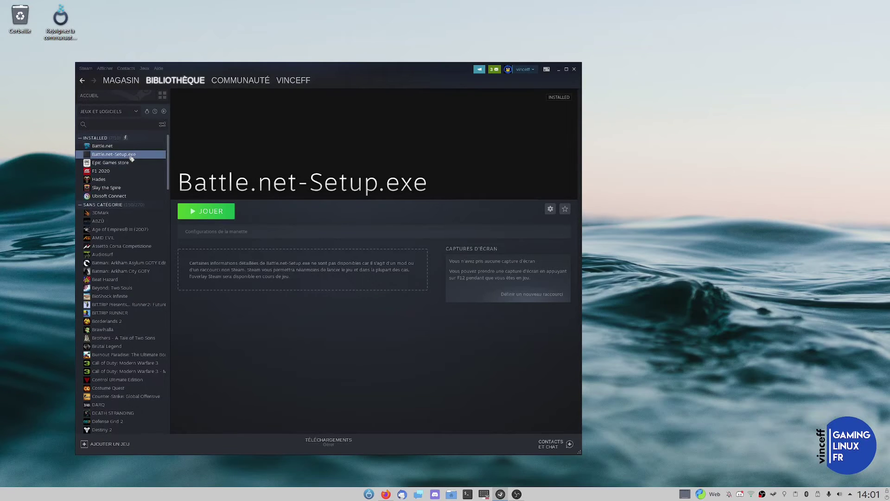
right_click(131, 159)
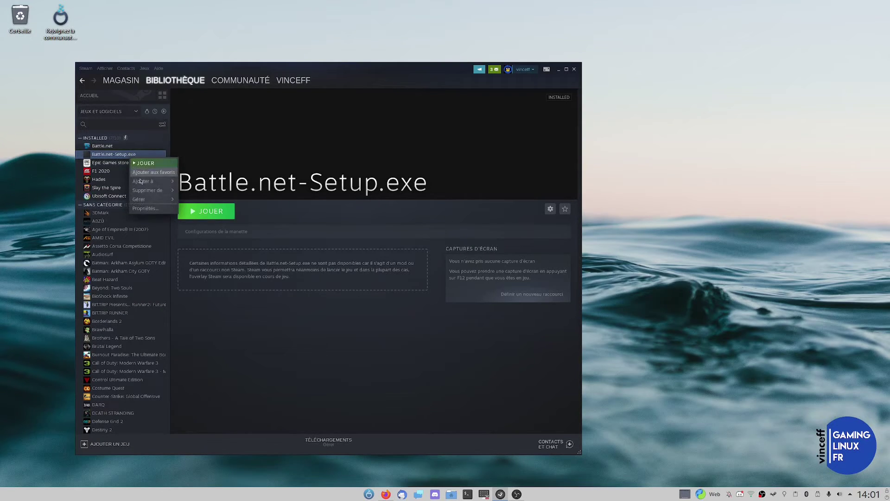
left_click(153, 203)
left_click(347, 180)
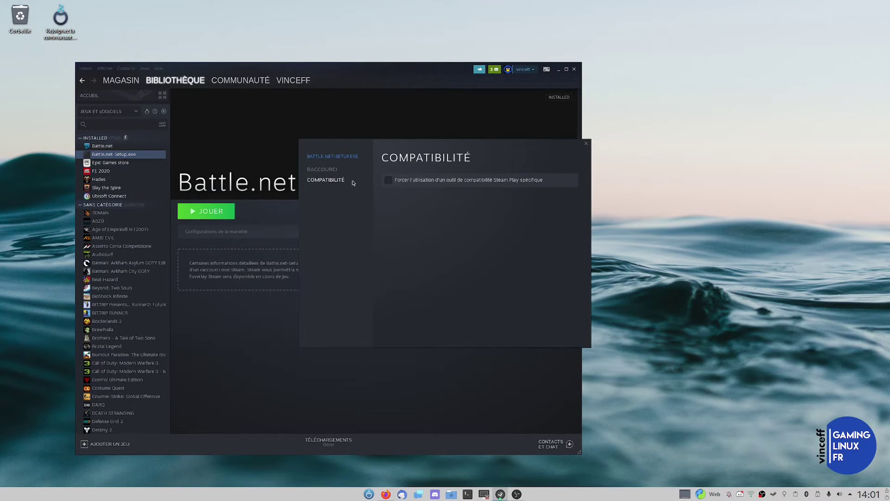
left_click(430, 182)
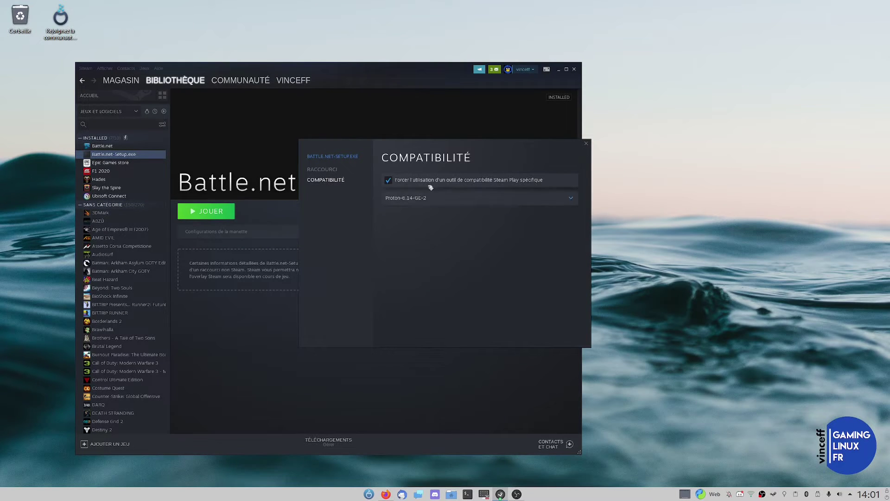
left_click(433, 198)
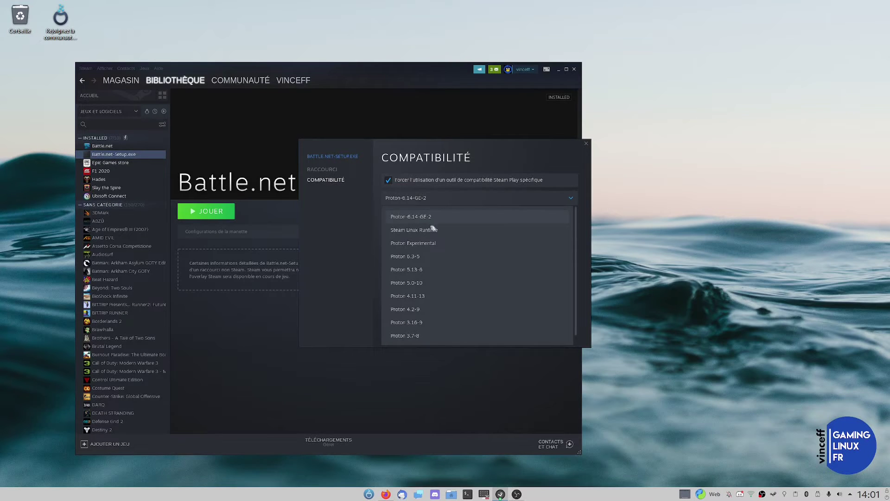
left_click(435, 256)
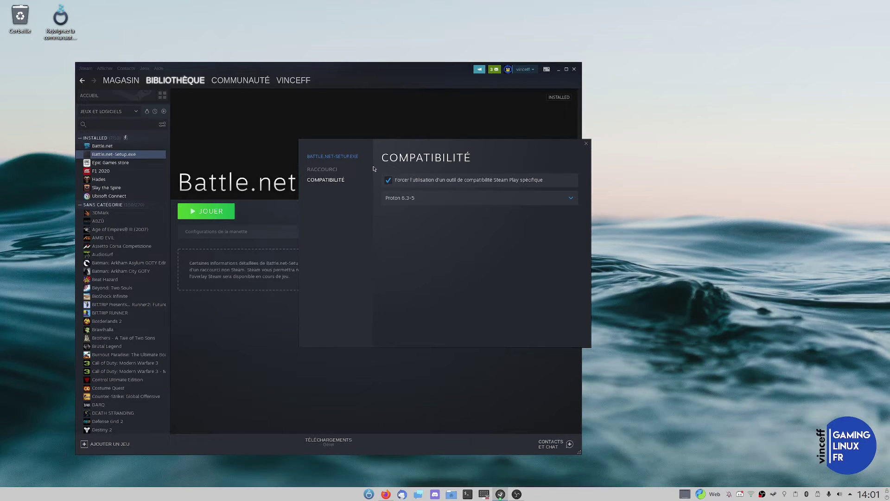
Step: Set the Battle.net-Setup.exe shortcut's icon to the Battle.net logo from the home directory's Images folder and close its properties
left_click(322, 170)
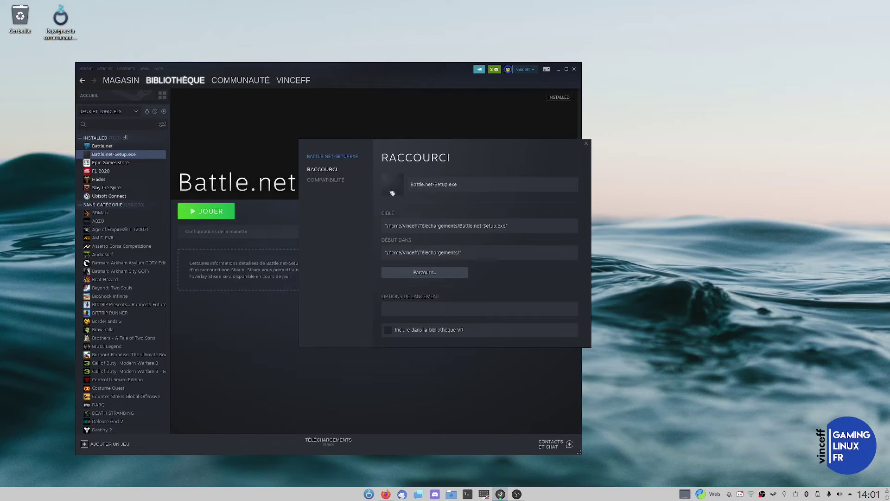
left_click(392, 190)
left_click(433, 197)
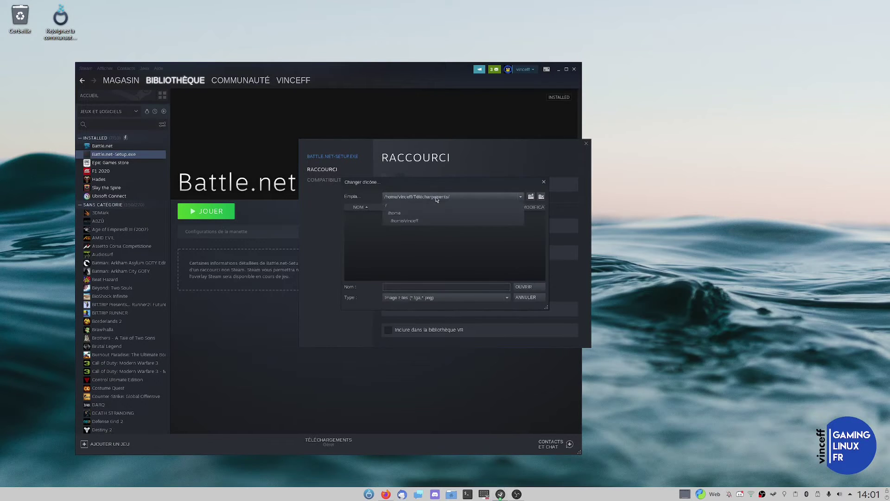
left_click(424, 223)
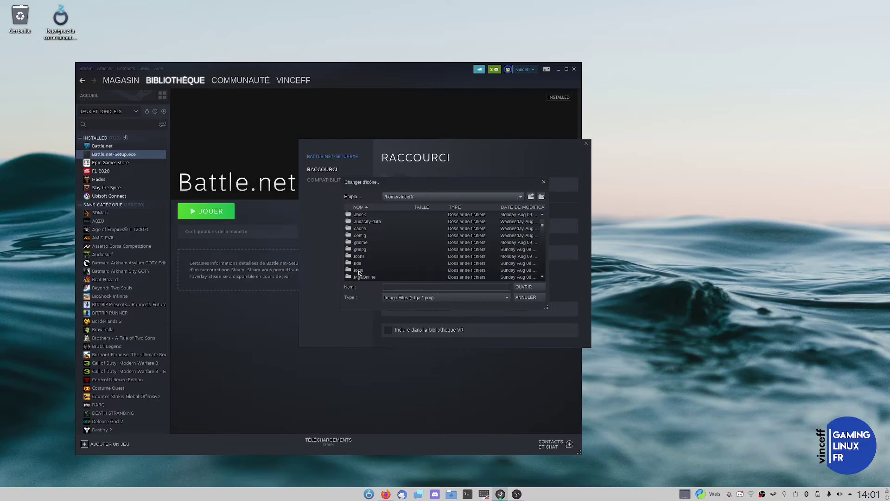
scroll(361, 272, "down", 5)
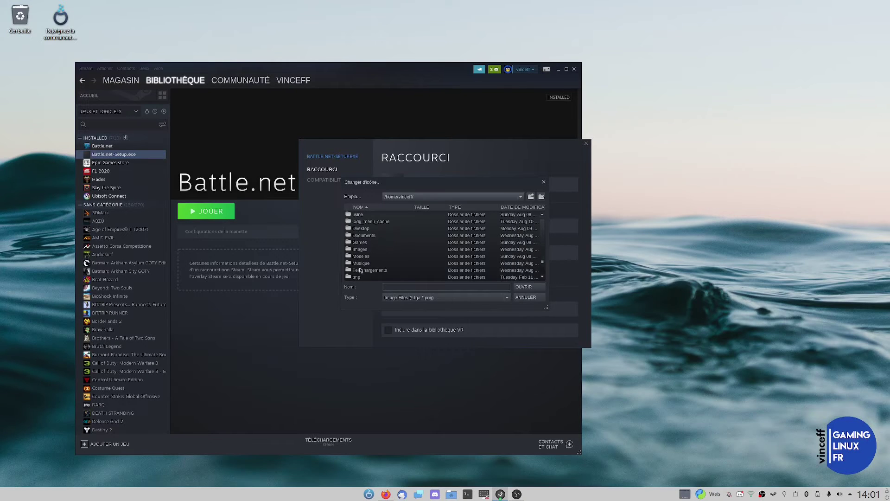
double_click(366, 252)
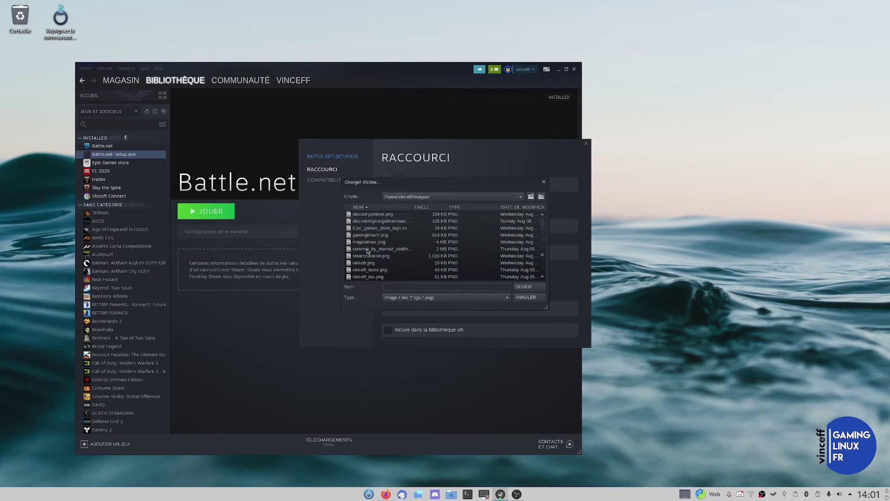
scroll(390, 245, "up", 2)
double_click(388, 235)
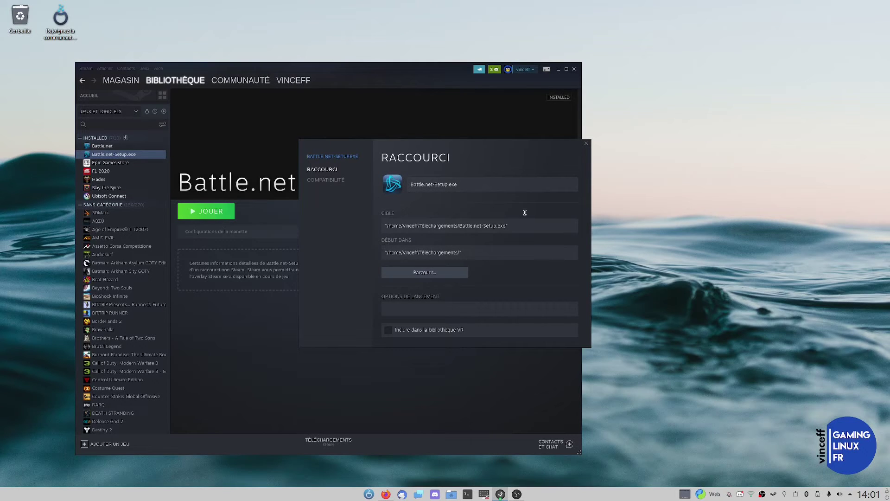
left_click(587, 144)
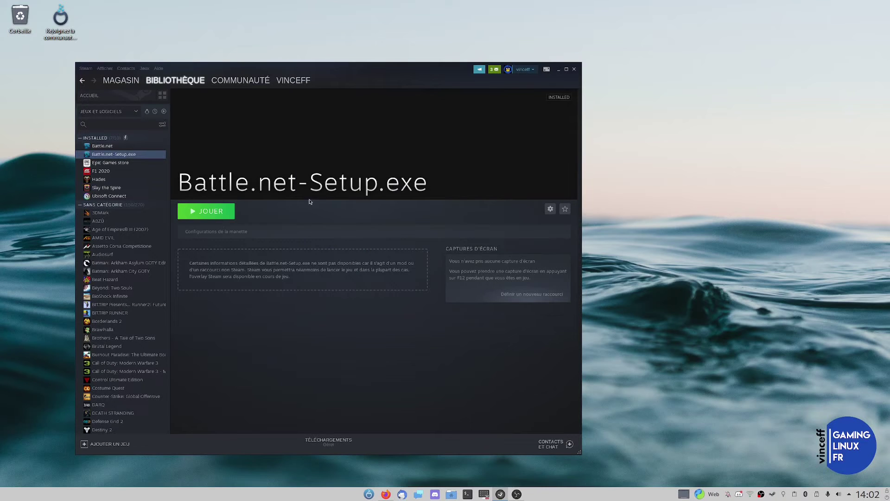
Step: Launch Battle.net-Setup.exe and install Battle.net in Français, keeping the default C:/Program Files (x86)/Battle.net location and the launch-at-startup option
left_click(212, 211)
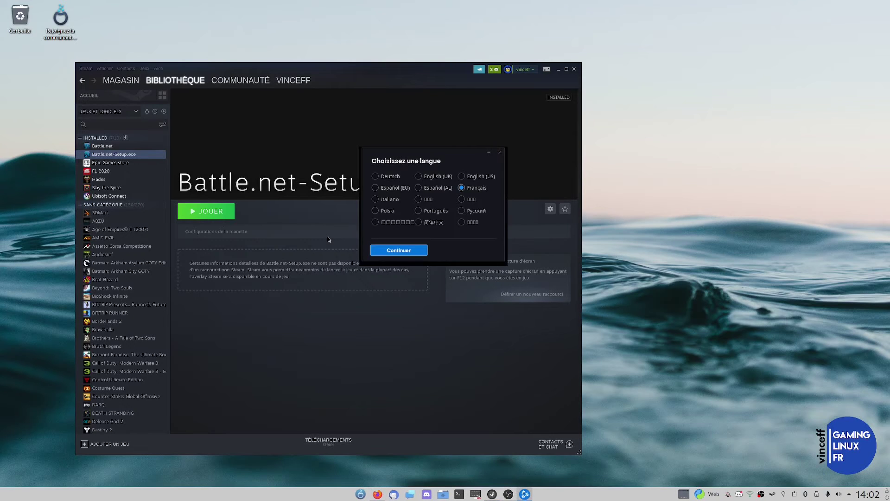
left_click(398, 250)
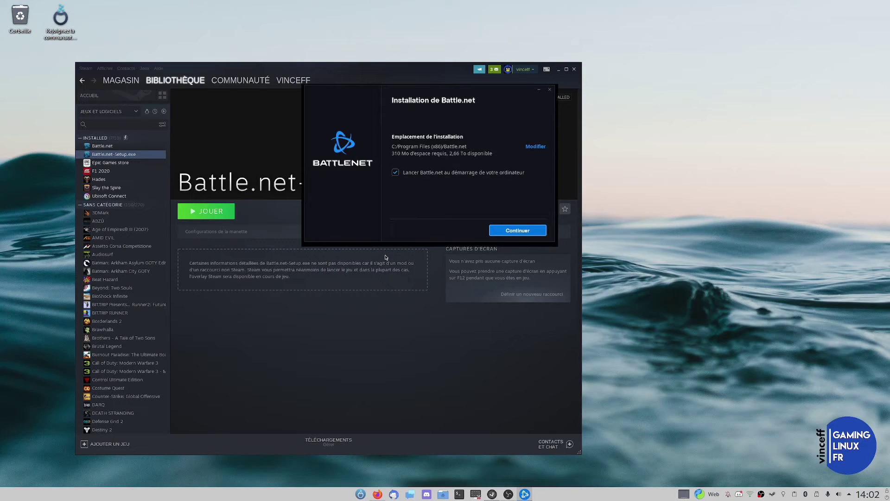
left_click(499, 230)
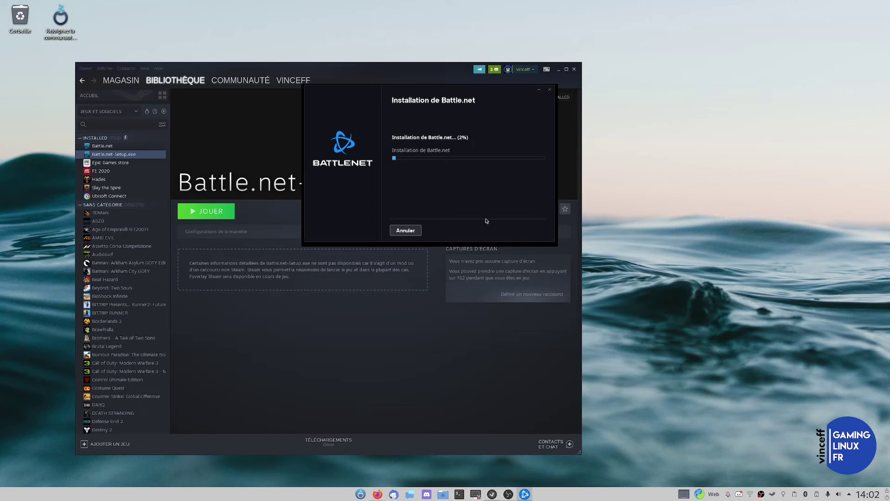
left_click_drag(379, 89, 497, 191)
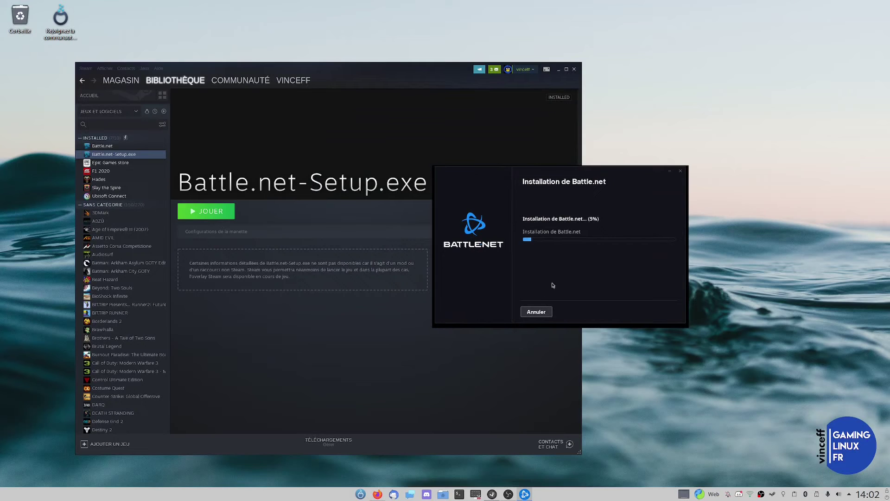
Step: Open the Epic Games store shortcut's properties and examine its full target path through to the end
left_click(369, 360)
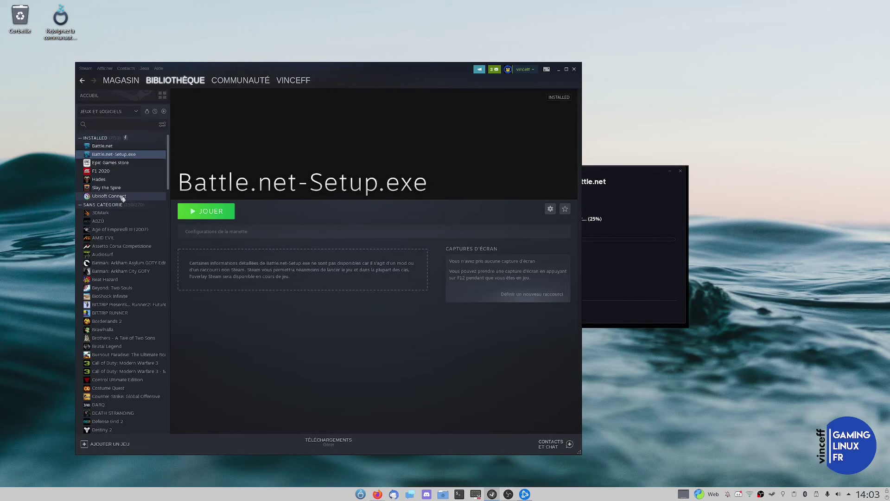
left_click(129, 164)
right_click(128, 165)
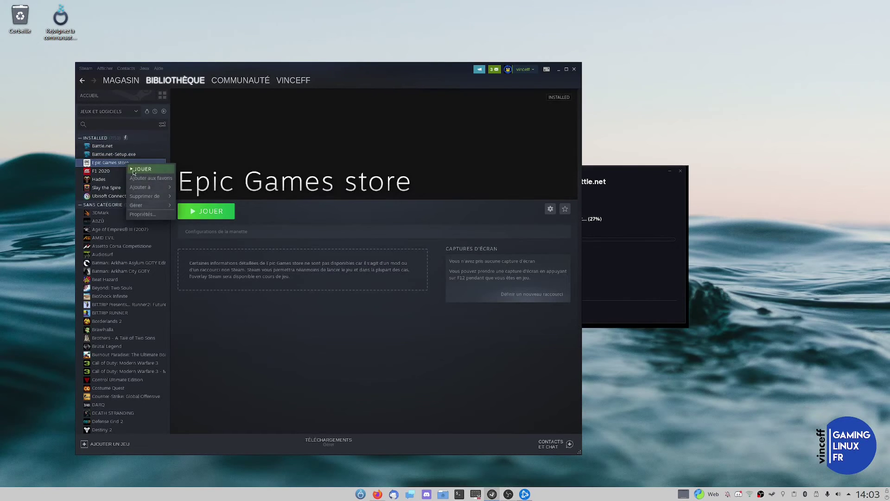
left_click(157, 218)
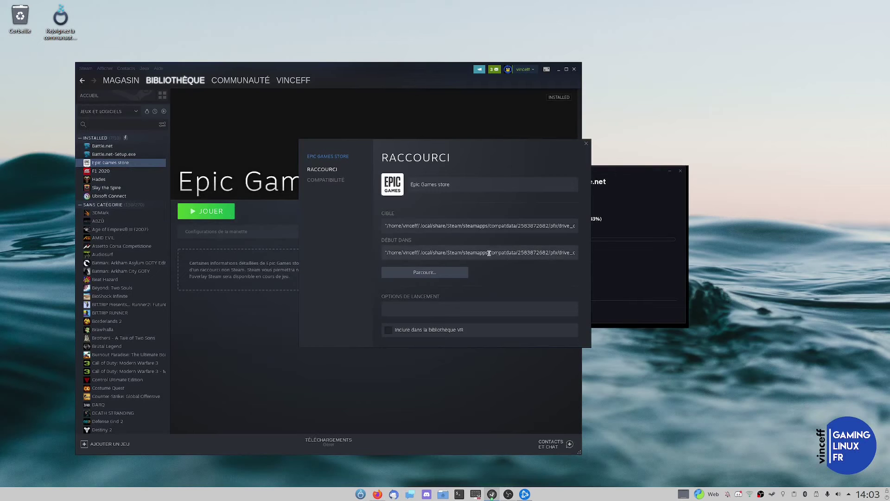
left_click_drag(387, 225, 602, 232)
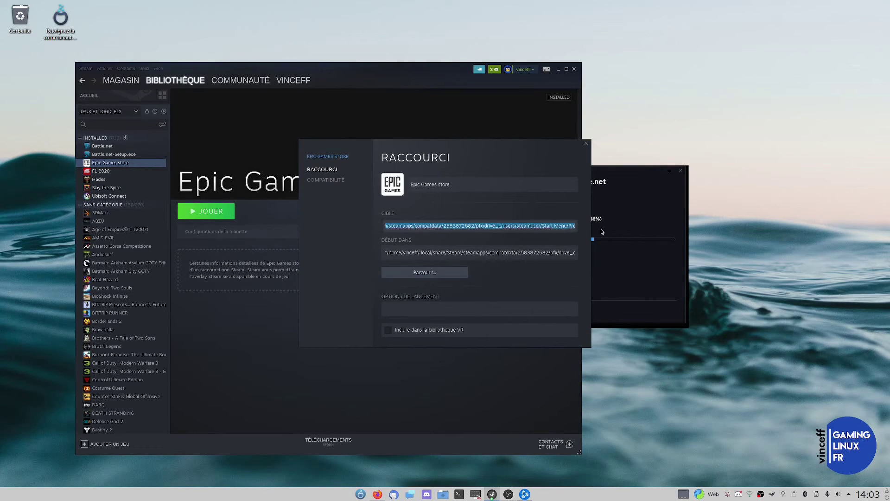
left_click_drag(547, 226, 586, 230)
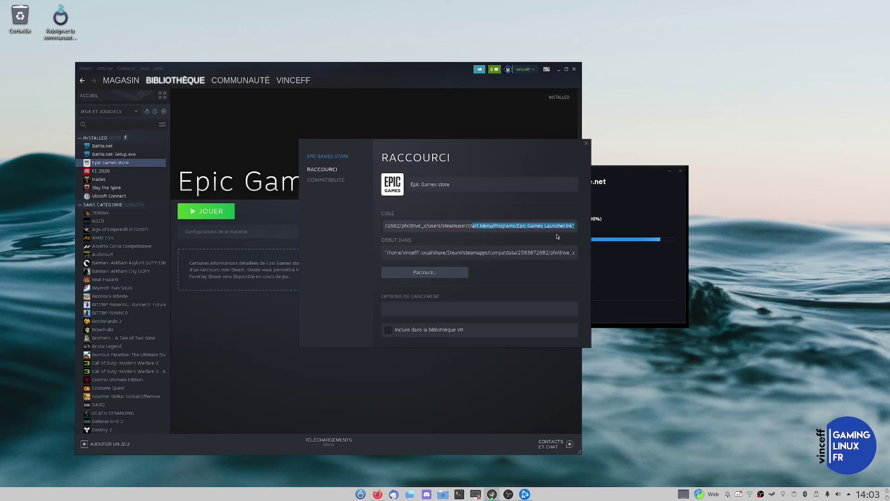
Step: Browse from the Epic Games store shortcut's target to Steam's steamapps/compatdata folder, examine the prefix folders and their modification dates, and cancel the file selection
left_click(459, 273)
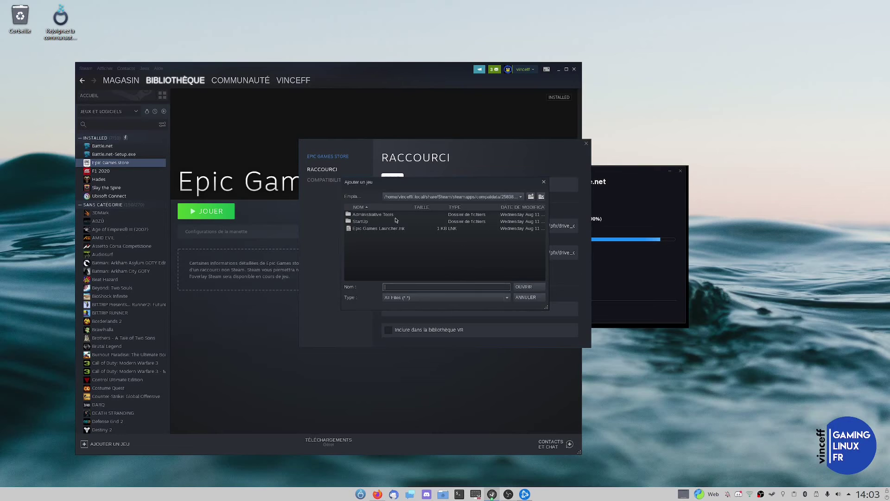
left_click(434, 197)
scroll(435, 218, "down", 3)
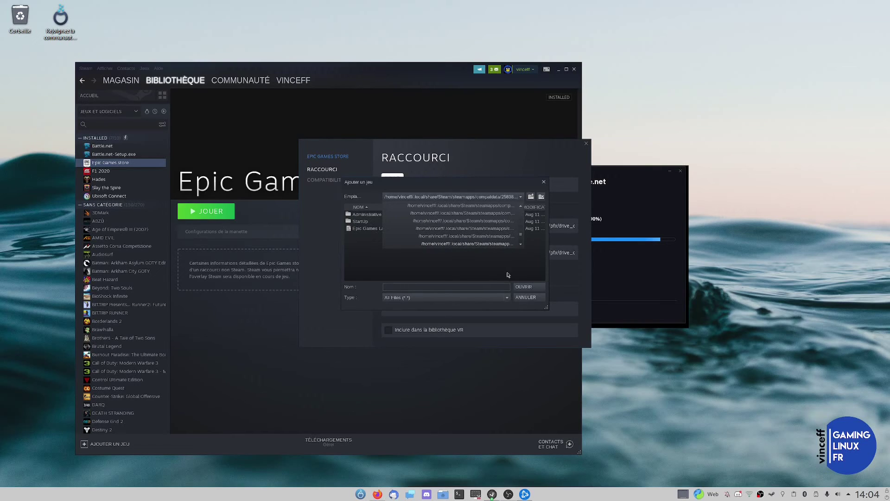
left_click(508, 275)
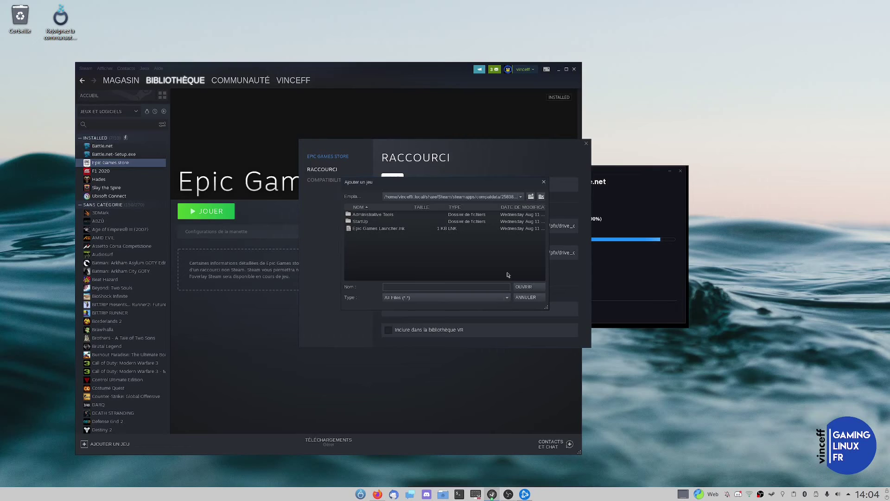
left_click(506, 197)
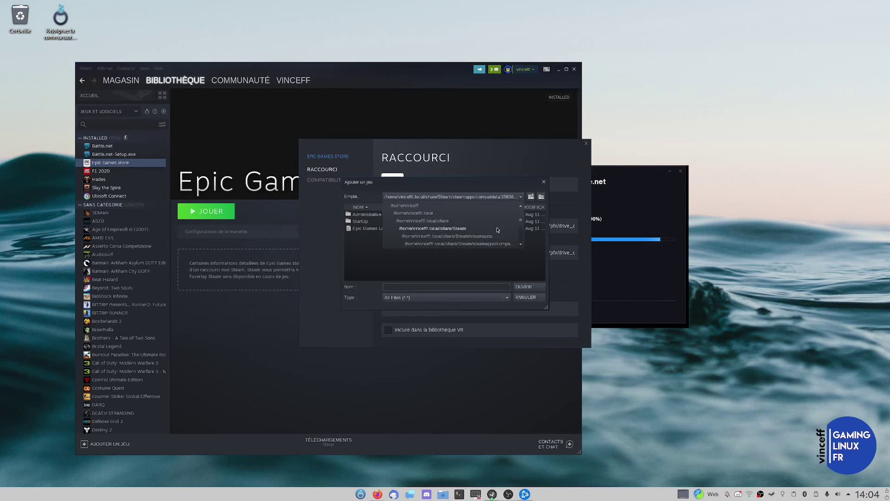
left_click(505, 197)
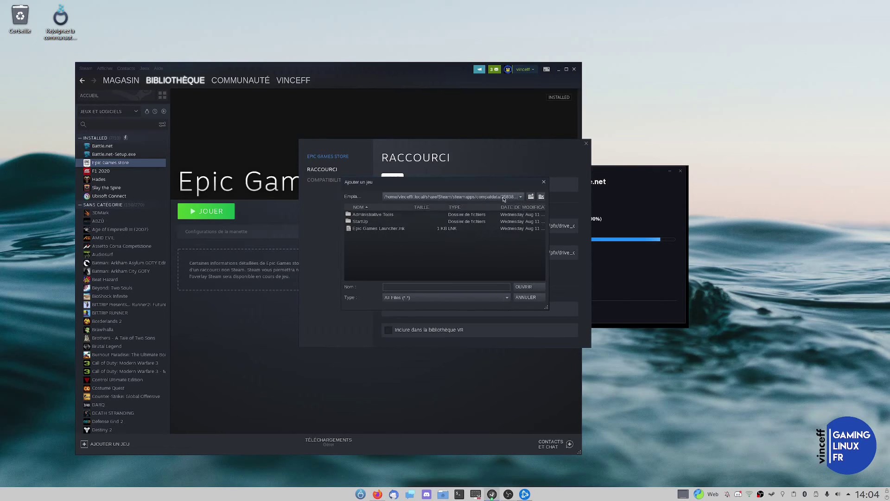
left_click(501, 199)
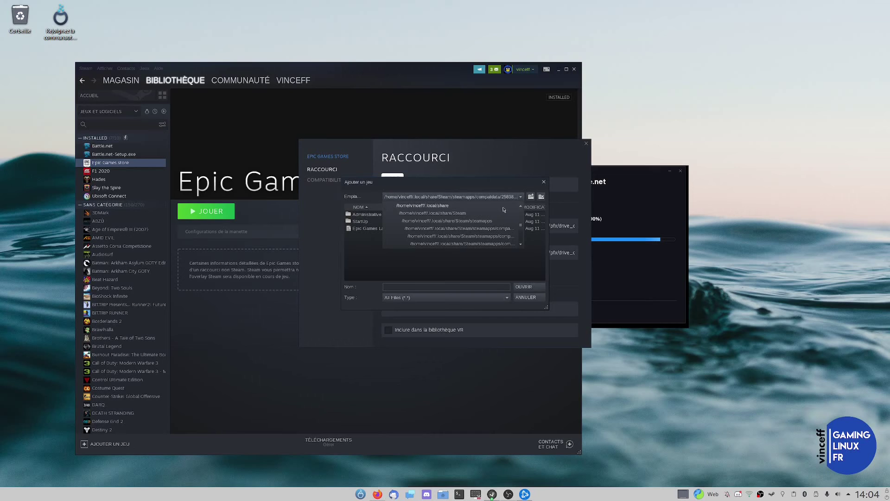
left_click(500, 222)
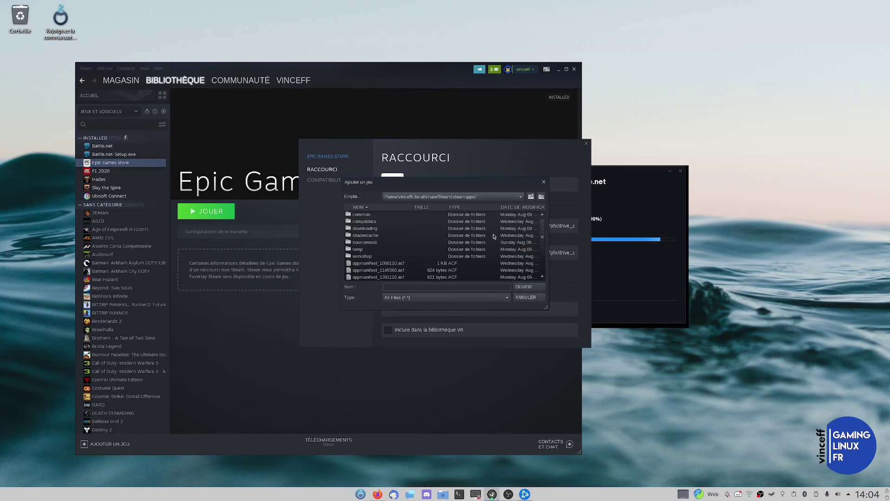
left_click(372, 223)
double_click(372, 222)
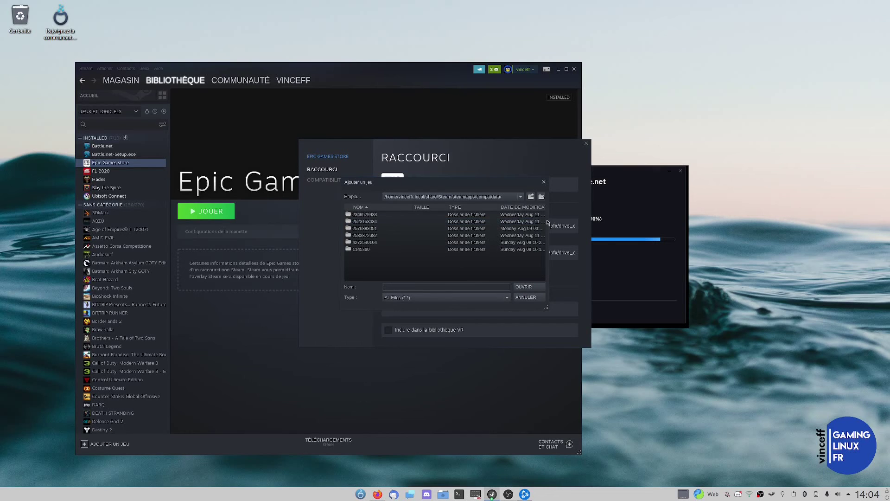
left_click_drag(548, 220, 610, 232)
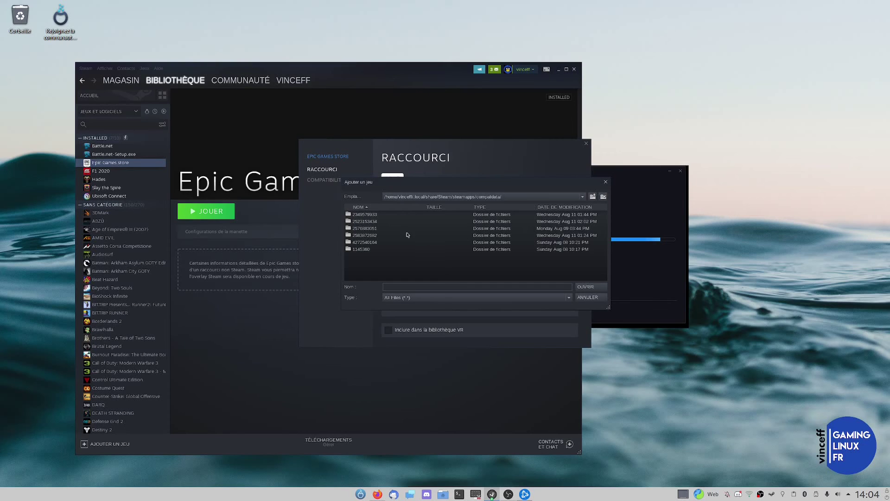
left_click(581, 299)
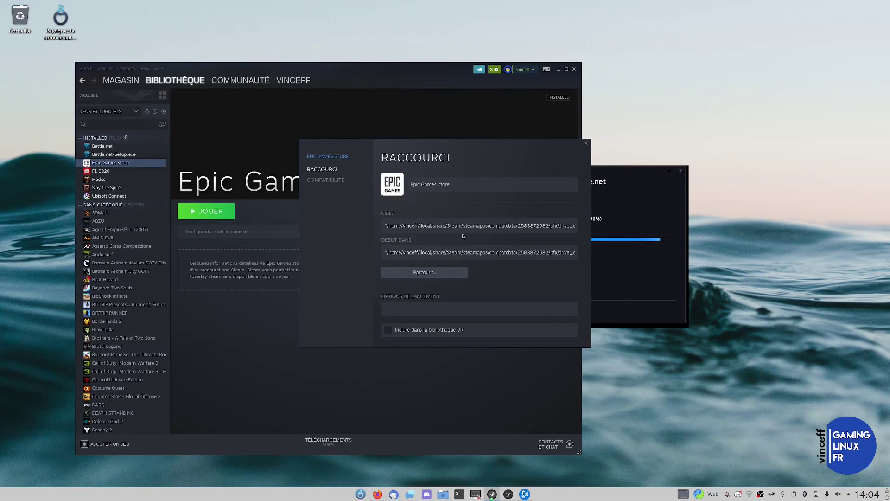
Step: Review the compatdata part of the Epic Games store shortcut's target path again and close its properties
left_click_drag(426, 226, 538, 235)
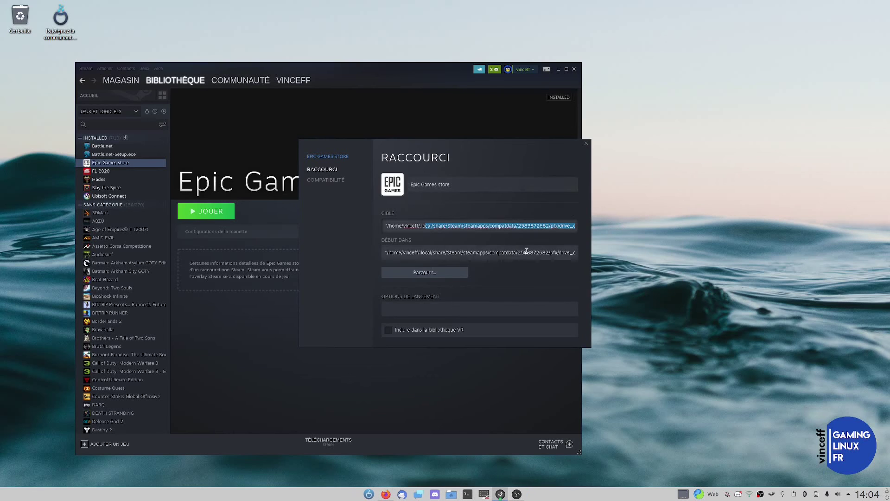
left_click(339, 231)
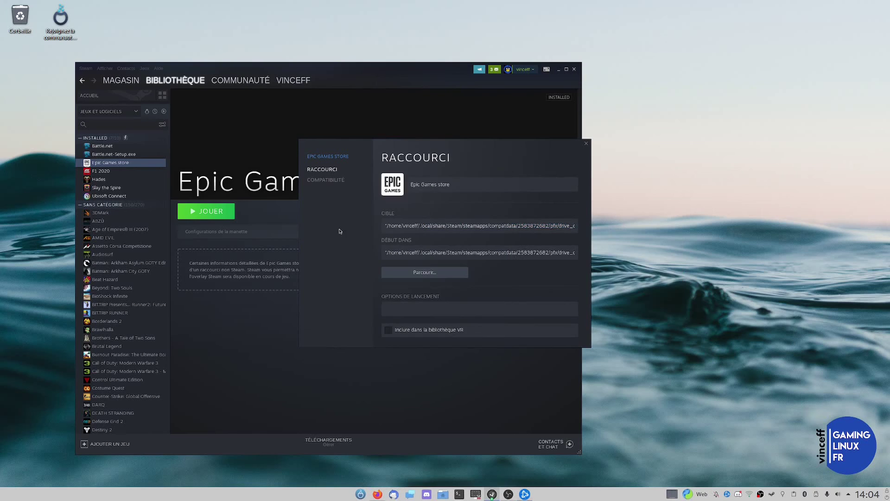
left_click(587, 144)
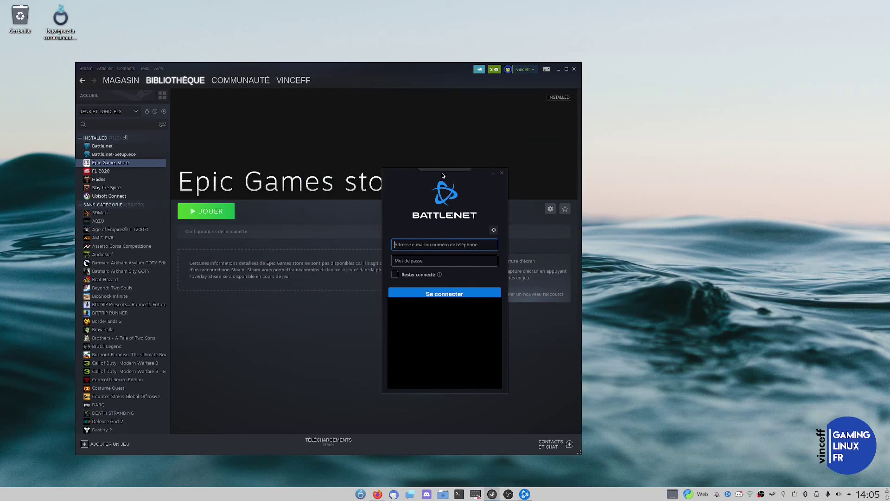
left_click_drag(443, 175, 457, 175)
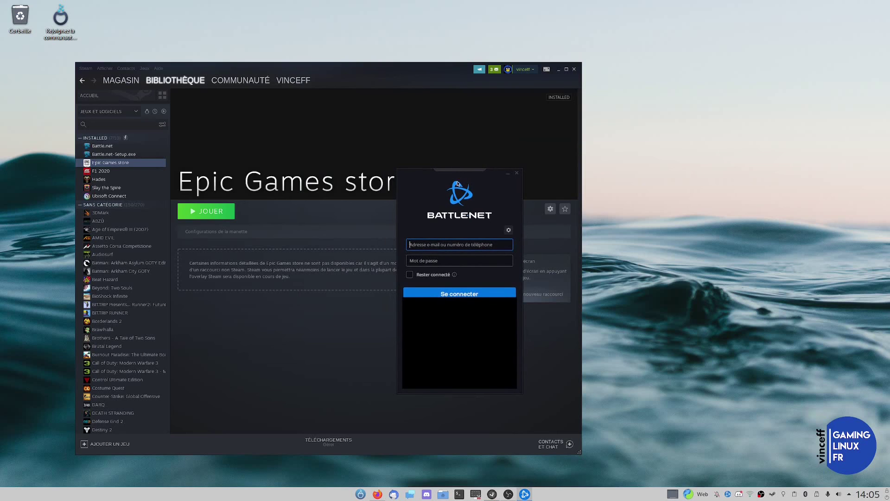